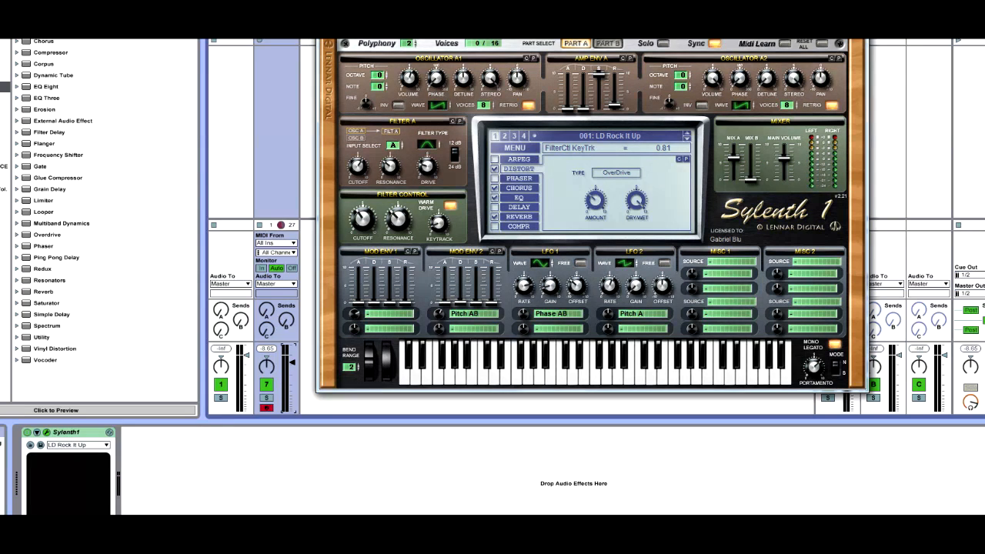
{"action": "left_click_drag", "start_coordinate": [448, 35], "coordinate": [410, 32]}
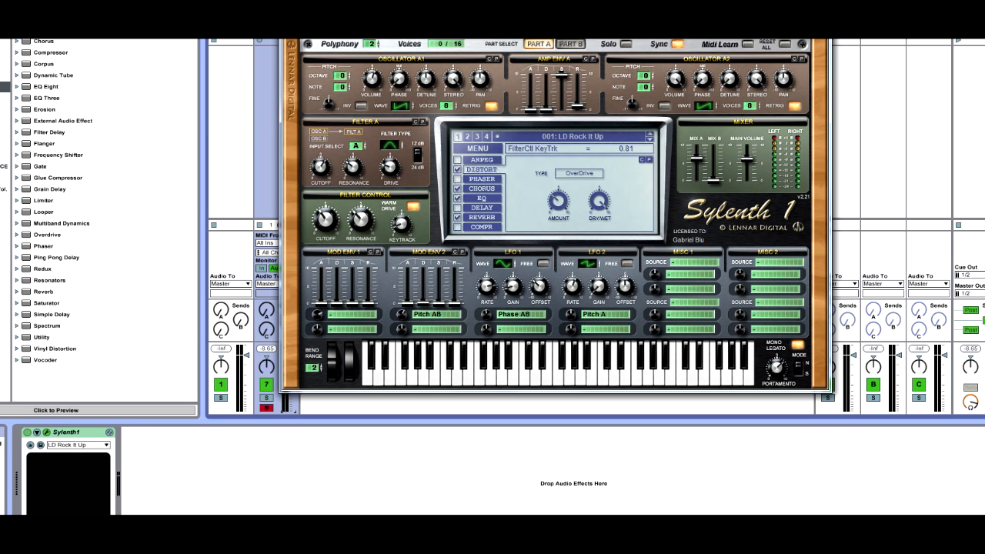
{"action": "left_click_drag", "start_coordinate": [416, 31], "coordinate": [442, 0]}
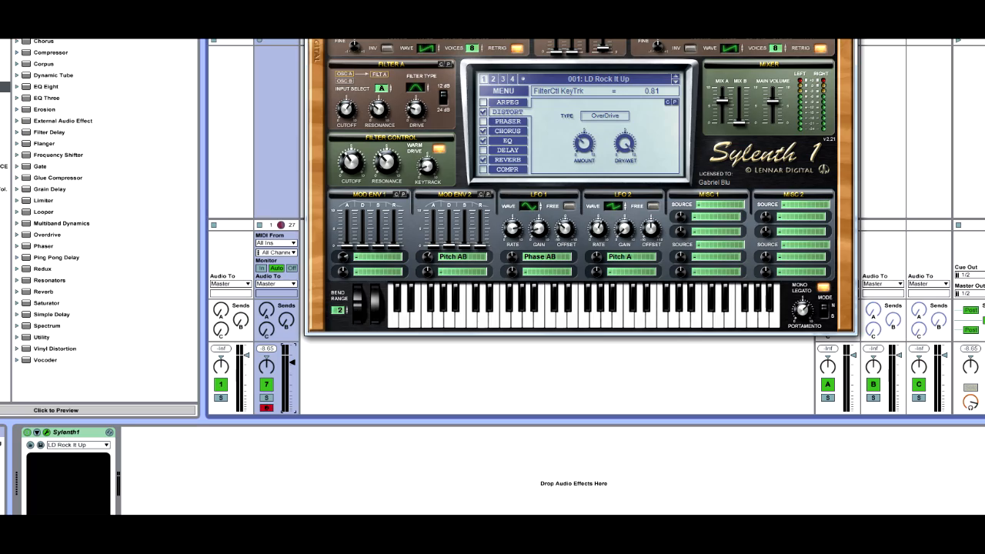
{"action": "mouse_move", "coordinate": [442, 0]}
{"action": "left_mouse_down"}
{"action": "mouse_move", "coordinate": [475, 47]}
{"action": "mouse_move", "coordinate": [443, 35]}
{"action": "mouse_move", "coordinate": [434, 6]}
{"action": "left_mouse_up"}
{"action": "left_click", "coordinate": [388, 420]}
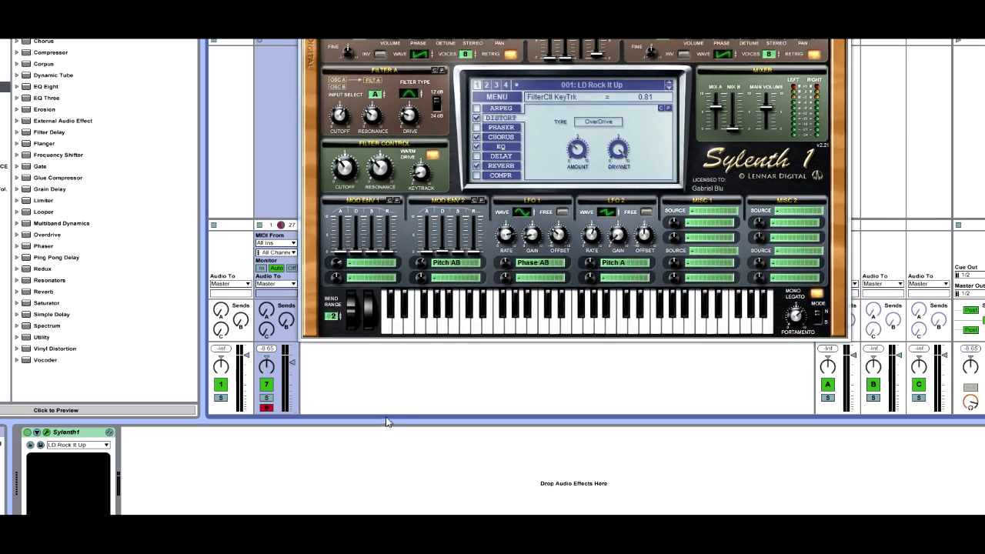
{"action": "mouse_move", "coordinate": [505, 0]}
{"action": "left_mouse_down"}
{"action": "mouse_move", "coordinate": [498, 46]}
{"action": "mouse_move", "coordinate": [520, 10]}
{"action": "left_mouse_up"}
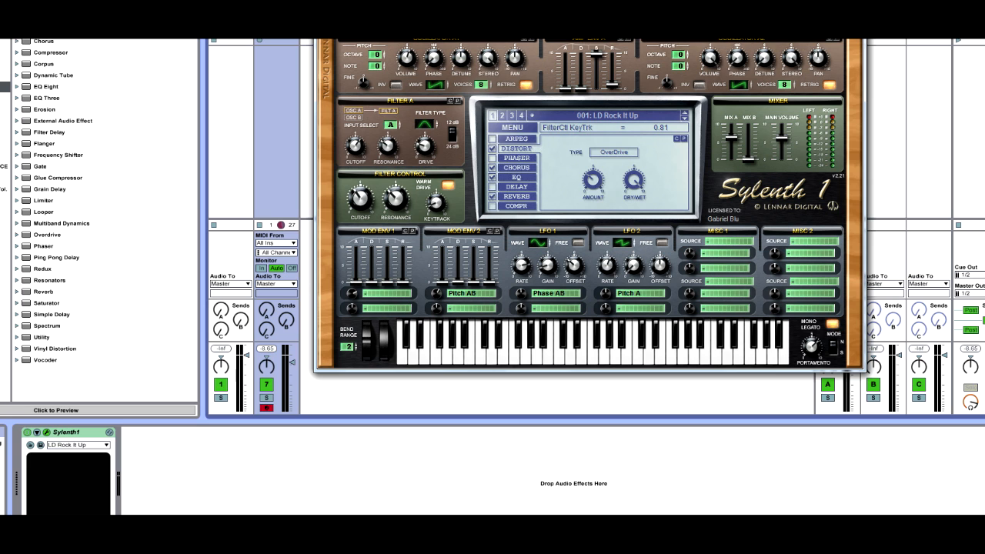
{"action": "left_click_drag", "start_coordinate": [588, 46], "coordinate": [573, 77]}
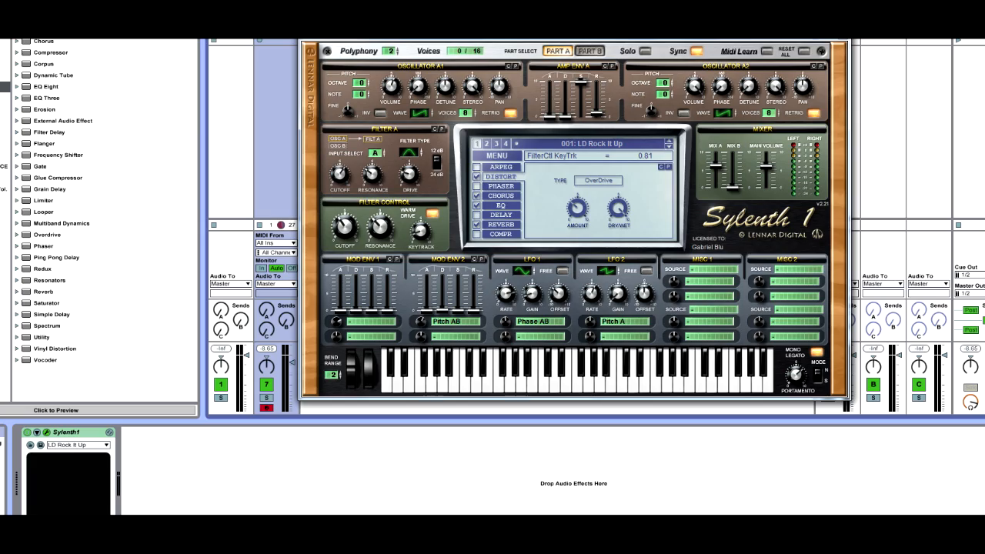
{"action": "left_click_drag", "start_coordinate": [353, 40], "coordinate": [368, 53]}
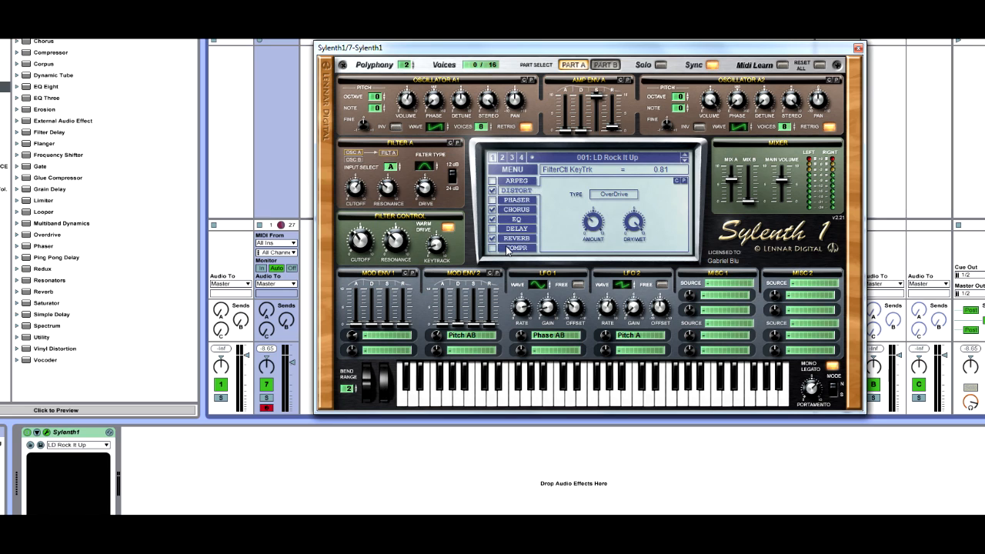
{"action": "left_click_drag", "start_coordinate": [407, 51], "coordinate": [389, 39]}
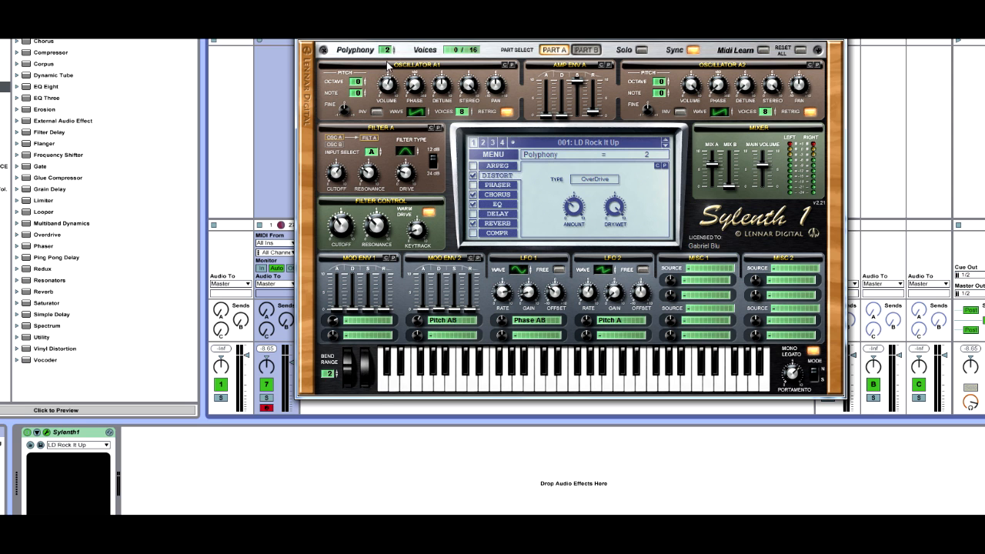
{"action": "left_click_drag", "start_coordinate": [397, 43], "coordinate": [432, 26]}
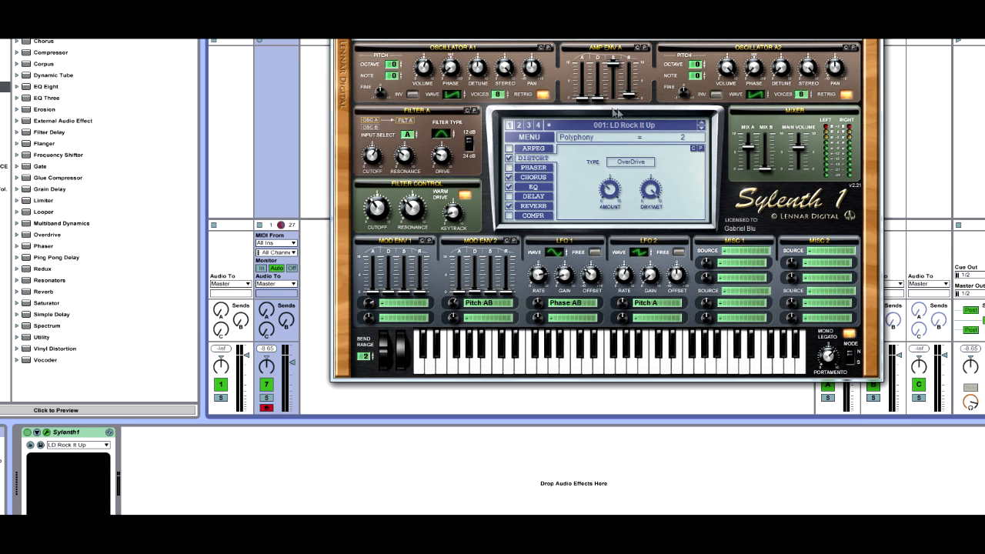
{"action": "left_click_drag", "start_coordinate": [608, 25], "coordinate": [605, 32]}
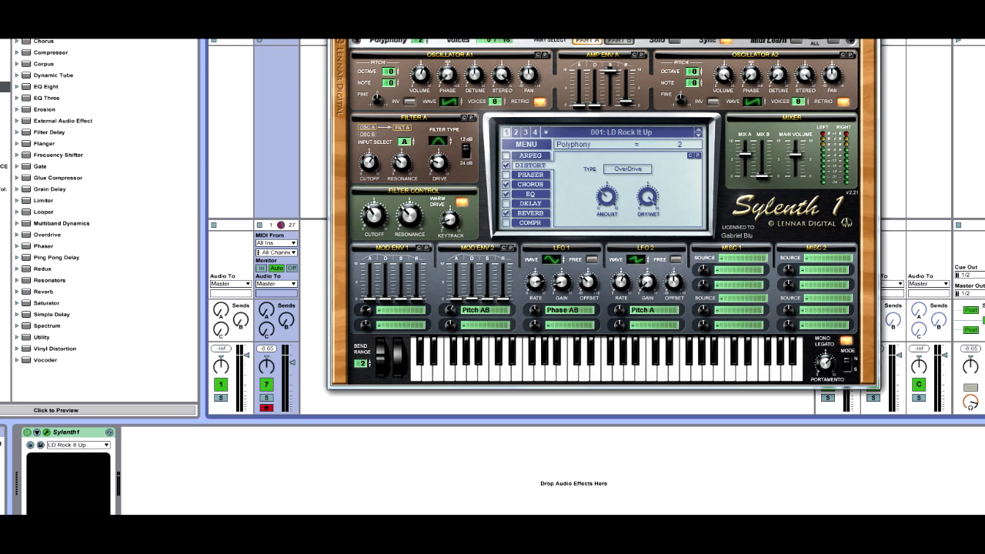
- Look at Part B's oscillators, return to Part A, and check the polyphony setting
{"action": "left_click", "coordinate": [615, 41]}
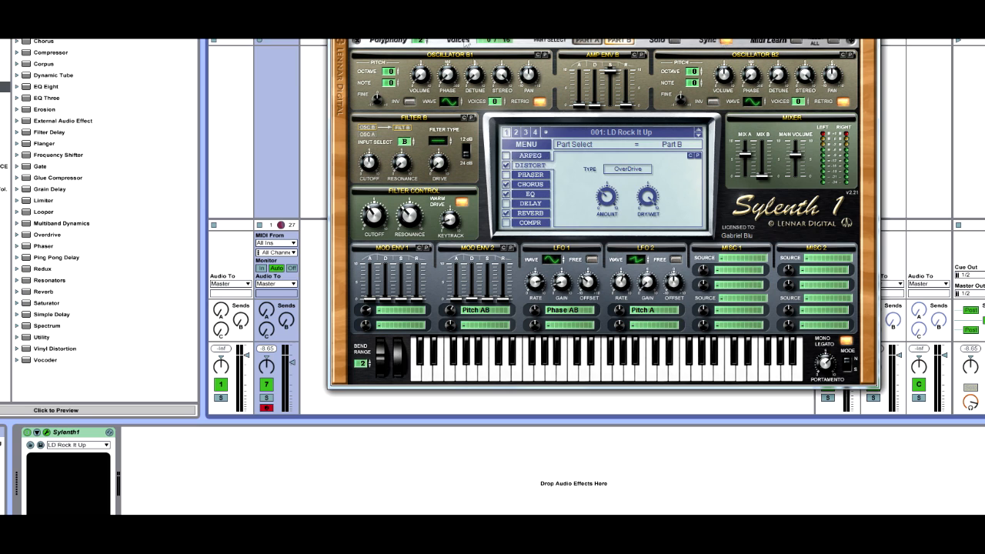
{"action": "left_click", "coordinate": [587, 40]}
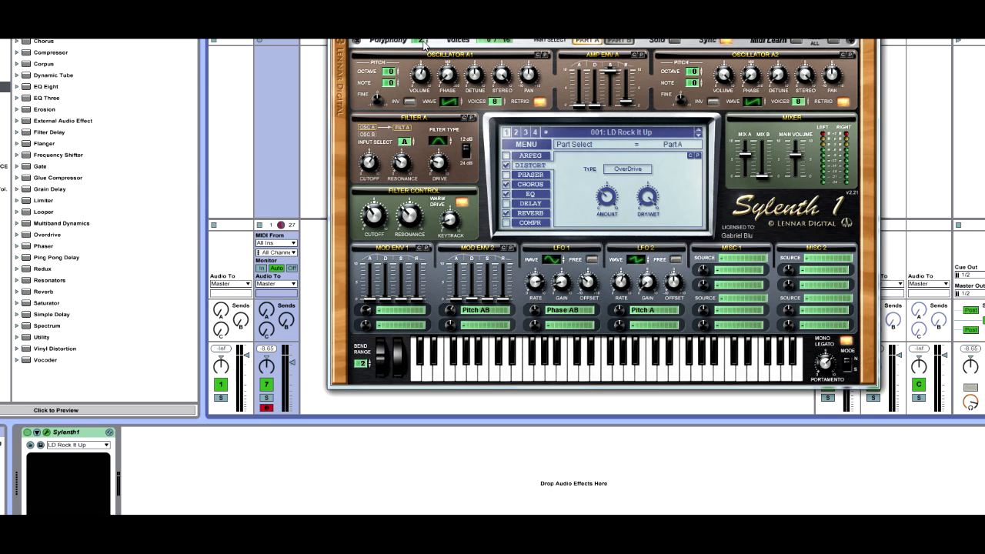
{"action": "left_click", "coordinate": [420, 41]}
{"action": "left_click_drag", "start_coordinate": [427, 40], "coordinate": [427, 21]}
{"action": "left_click_drag", "start_coordinate": [425, 41], "coordinate": [426, 92]}
- Examine Oscillator A1's waveform, voices and phase settings
{"action": "left_click_drag", "start_coordinate": [434, 160], "coordinate": [489, 108]}
{"action": "left_click", "coordinate": [450, 108]}
{"action": "left_click", "coordinate": [497, 103]}
{"action": "left_click", "coordinate": [450, 78]}
{"action": "left_click_drag", "start_coordinate": [453, 100], "coordinate": [436, 118]}
- Try Oscillator A1 with retrigger off and a phase of 80.57 deg, and restore retrigger with the phase at 0.00 deg
{"action": "left_click", "coordinate": [539, 105]}
{"action": "left_click_drag", "start_coordinate": [435, 80], "coordinate": [448, 71]}
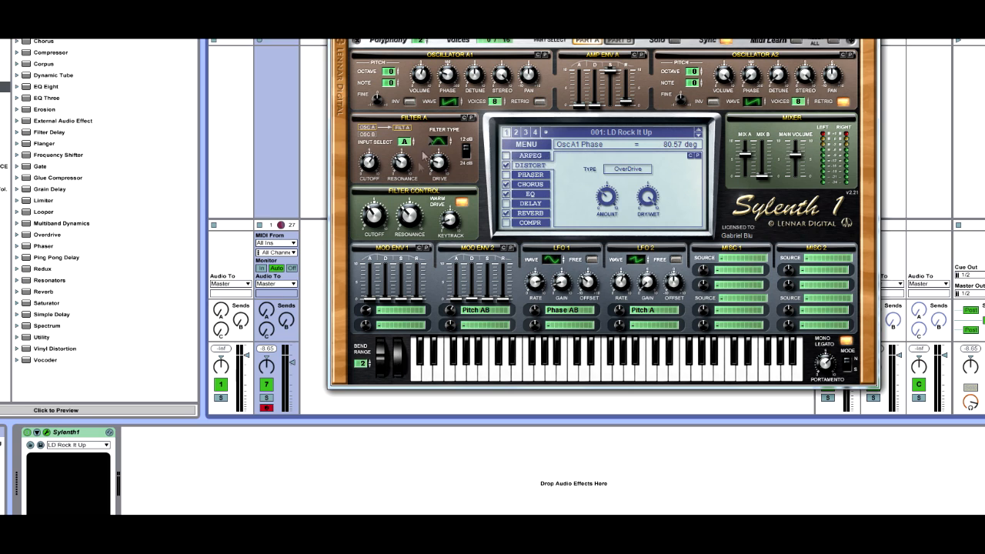
{"action": "left_click", "coordinate": [539, 102]}
{"action": "left_click_drag", "start_coordinate": [452, 83], "coordinate": [454, 89]}
{"action": "left_click_drag", "start_coordinate": [447, 21], "coordinate": [443, 3]}
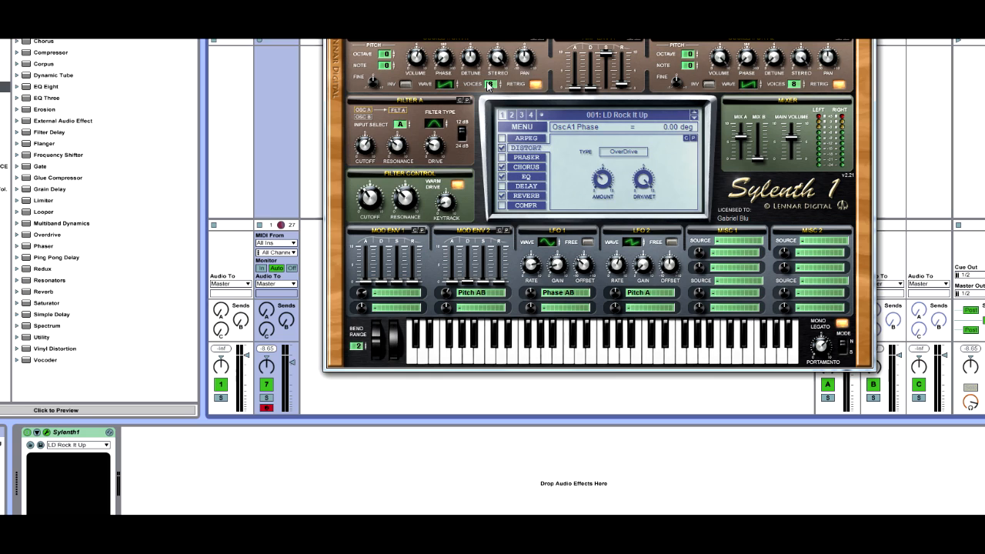
- Examine Oscillator A1's phase and detune, and Amp Envelope A's attack, sustain and release
{"action": "left_click_drag", "start_coordinate": [443, 57], "coordinate": [440, 145]}
{"action": "left_click", "coordinate": [605, 82]}
{"action": "left_click_drag", "start_coordinate": [606, 83], "coordinate": [603, 71]}
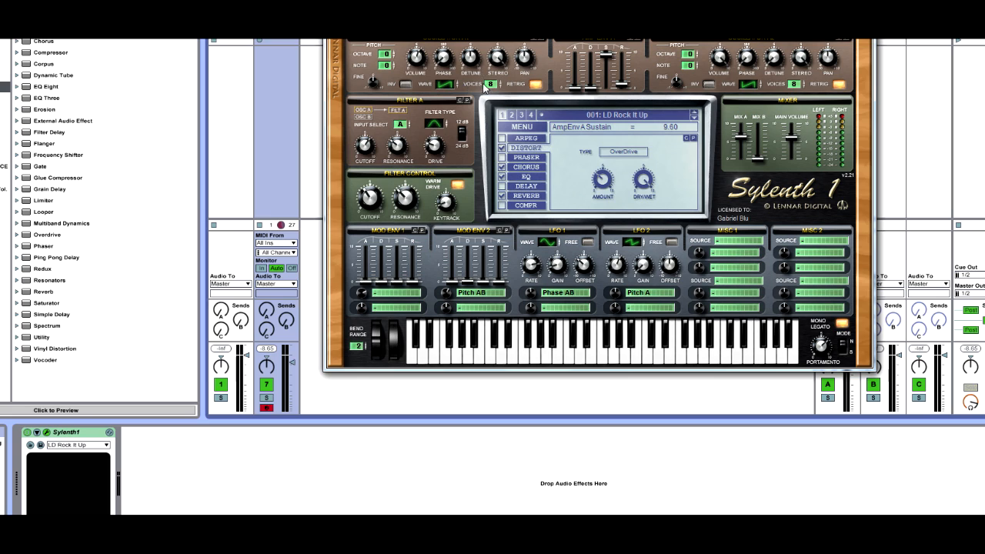
{"action": "left_click", "coordinate": [468, 64]}
{"action": "left_click_drag", "start_coordinate": [608, 57], "coordinate": [610, 51]}
{"action": "left_click", "coordinate": [622, 87]}
{"action": "left_click", "coordinate": [576, 89]}
{"action": "left_click_drag", "start_coordinate": [575, 85], "coordinate": [575, 92]}
- Check Oscillator A2's waveform and Filter A's type, cutoff, resonance and drive
{"action": "left_click", "coordinate": [754, 83]}
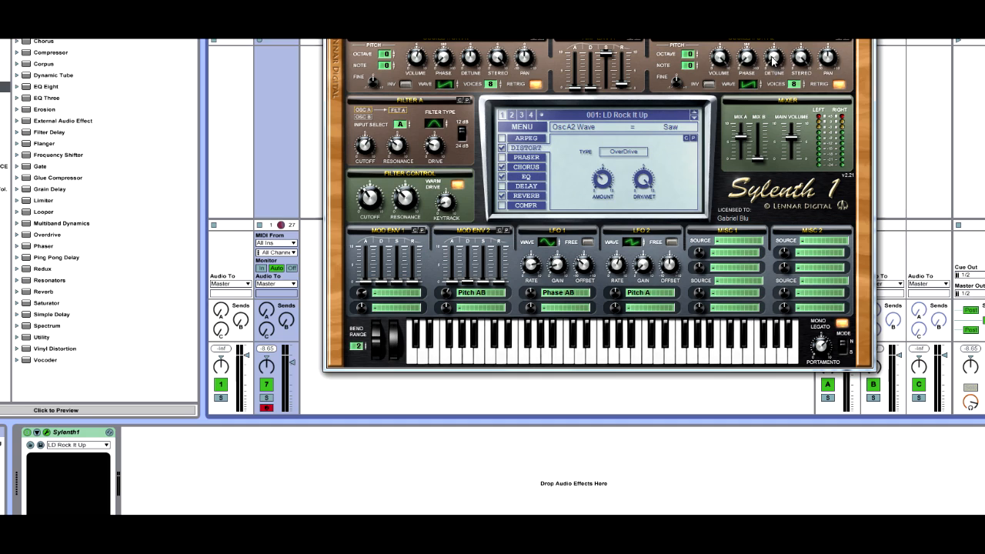
{"action": "left_click", "coordinate": [435, 124]}
{"action": "left_click", "coordinate": [373, 139]}
{"action": "left_click", "coordinate": [403, 142]}
{"action": "left_click", "coordinate": [430, 150]}
- Try an Auto Filter after the synth with its Q at 0.79, and delete the effect from the track
{"action": "left_click_drag", "start_coordinate": [61, 7], "coordinate": [213, 478]}
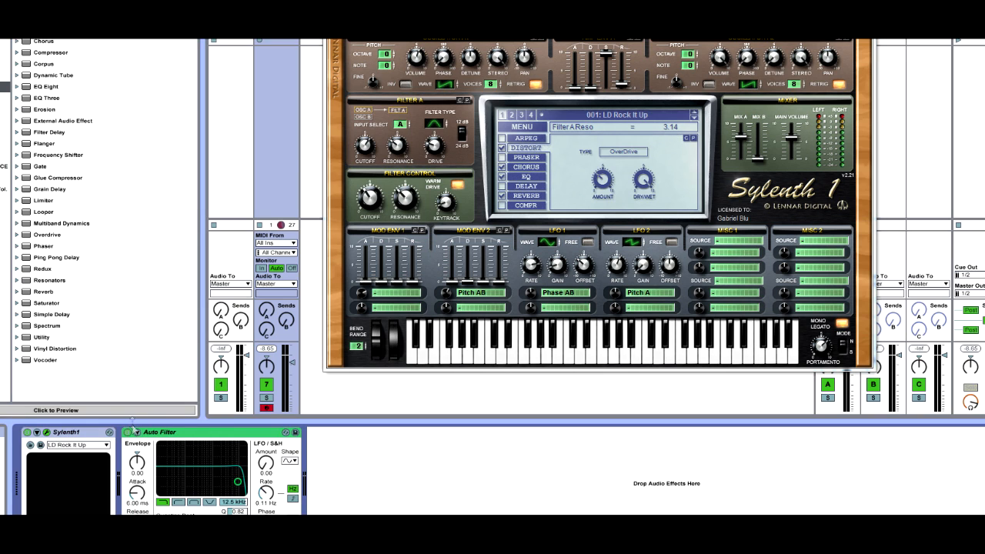
{"action": "mouse_move", "coordinate": [288, 512]}
{"action": "left_mouse_down"}
{"action": "mouse_move", "coordinate": [288, 458]}
{"action": "mouse_move", "coordinate": [288, 510]}
{"action": "left_mouse_up"}
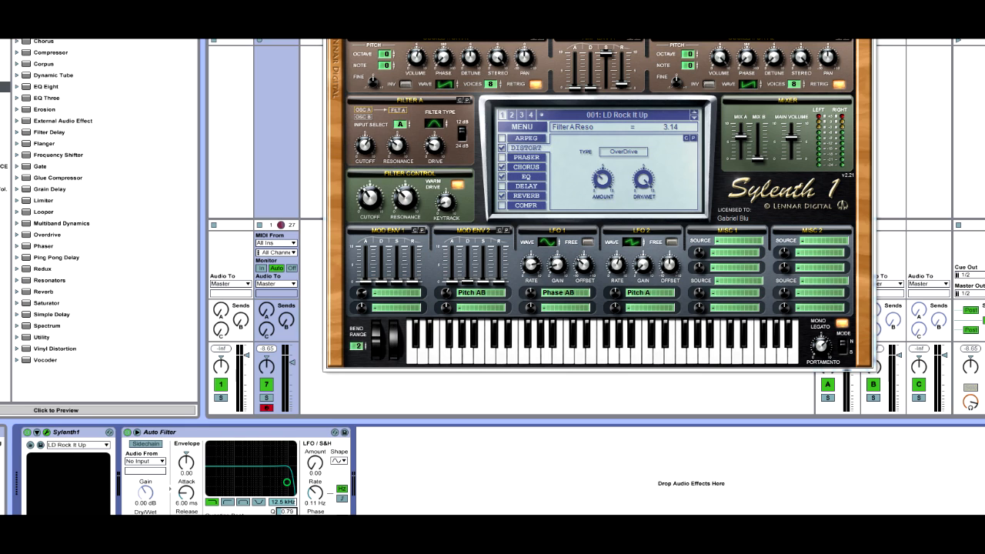
{"action": "left_click", "coordinate": [221, 438]}
{"action": "key", "text": "Delete"}
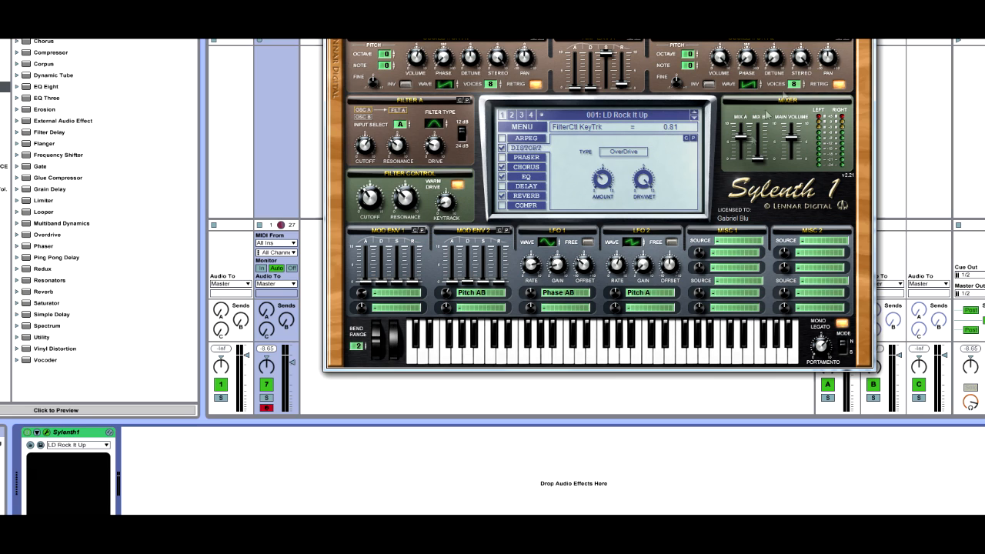
- Review Mod Env 2's destinations, keeping Pitch AB, and check its envelope and modulation amount
{"action": "left_click", "coordinate": [485, 293]}
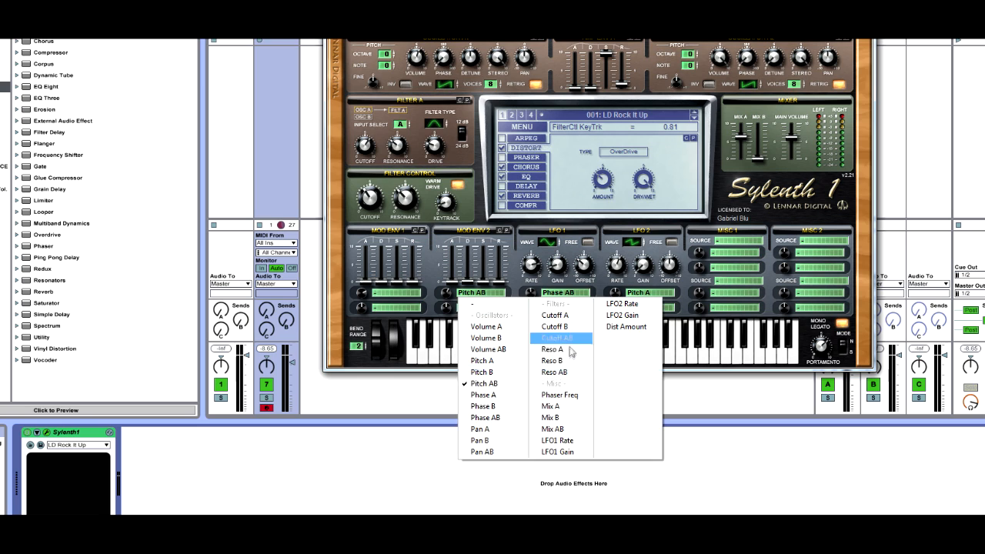
{"action": "left_click", "coordinate": [483, 383]}
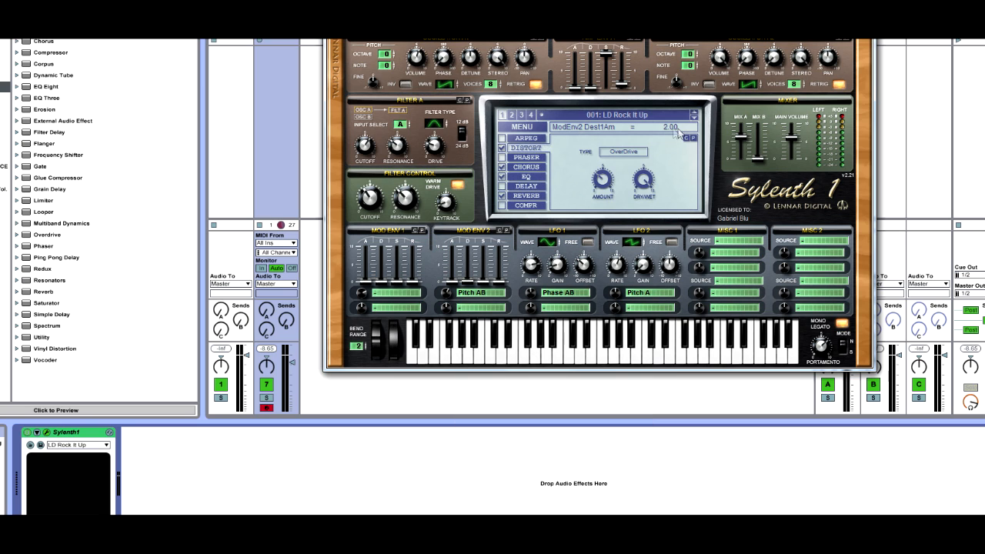
{"action": "left_click", "coordinate": [467, 282]}
- Examine LFO 1's modulation amount, rate, gain and offset, keeping Phase AB as its destination
{"action": "left_click", "coordinate": [532, 296]}
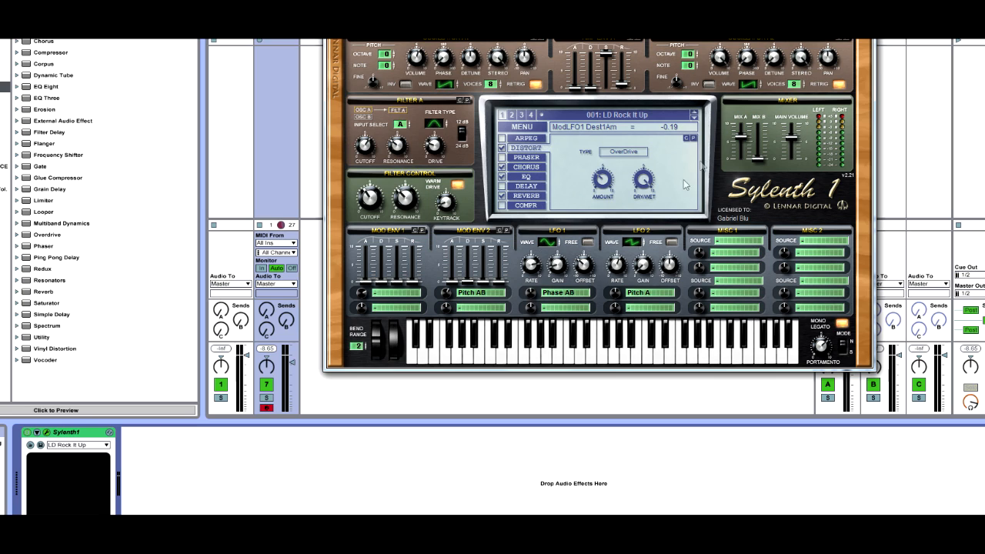
{"action": "left_click", "coordinate": [539, 270]}
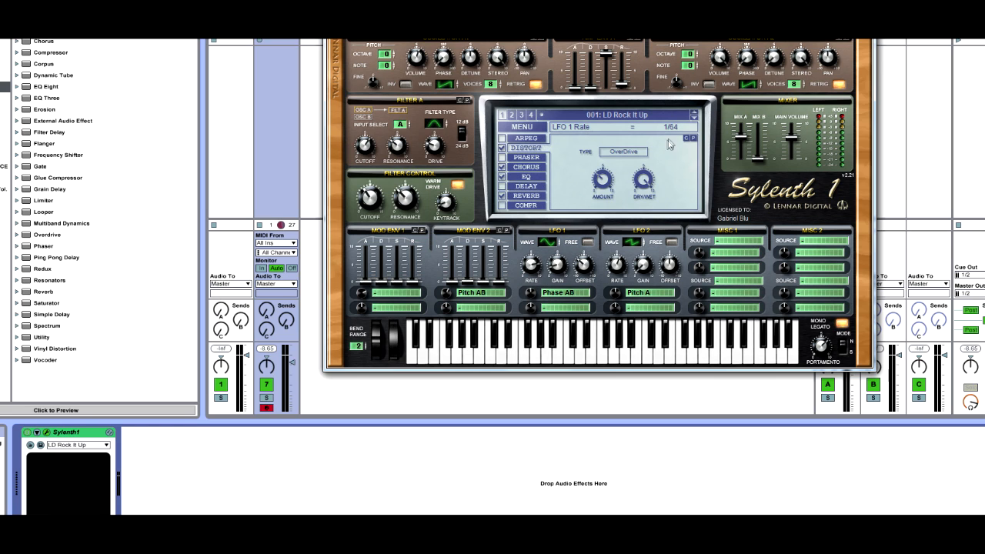
{"action": "left_click", "coordinate": [556, 264]}
{"action": "scroll", "coordinate": [555, 265], "scroll_direction": "up", "scroll_amount": 3}
{"action": "left_click", "coordinate": [584, 265]}
{"action": "left_click", "coordinate": [574, 295]}
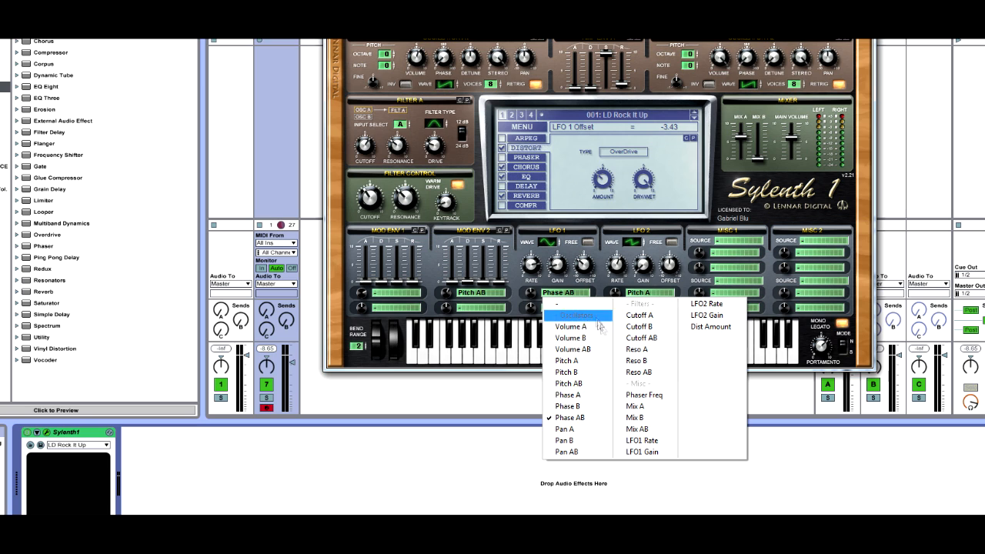
{"action": "left_click", "coordinate": [595, 419]}
{"action": "left_click", "coordinate": [444, 60]}
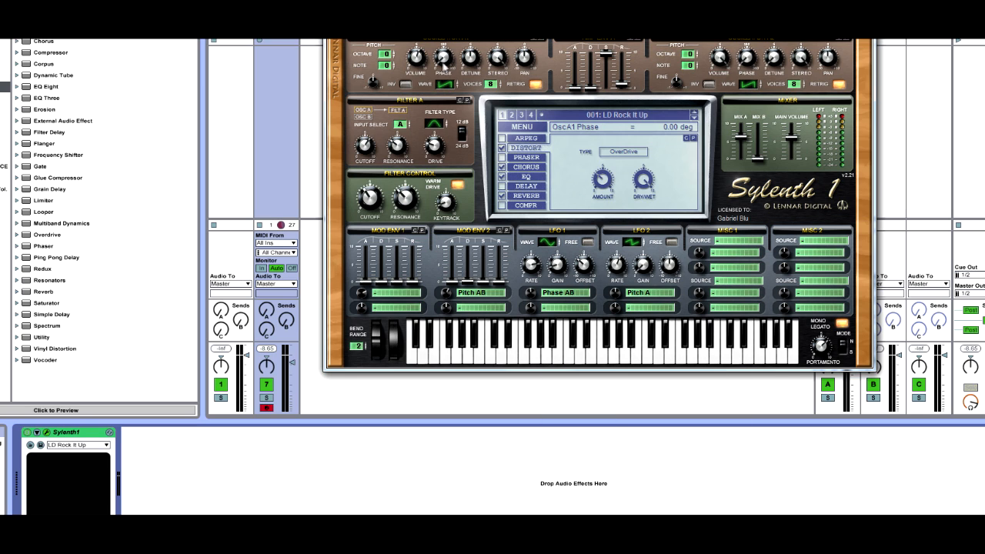
{"action": "left_click", "coordinate": [532, 267]}
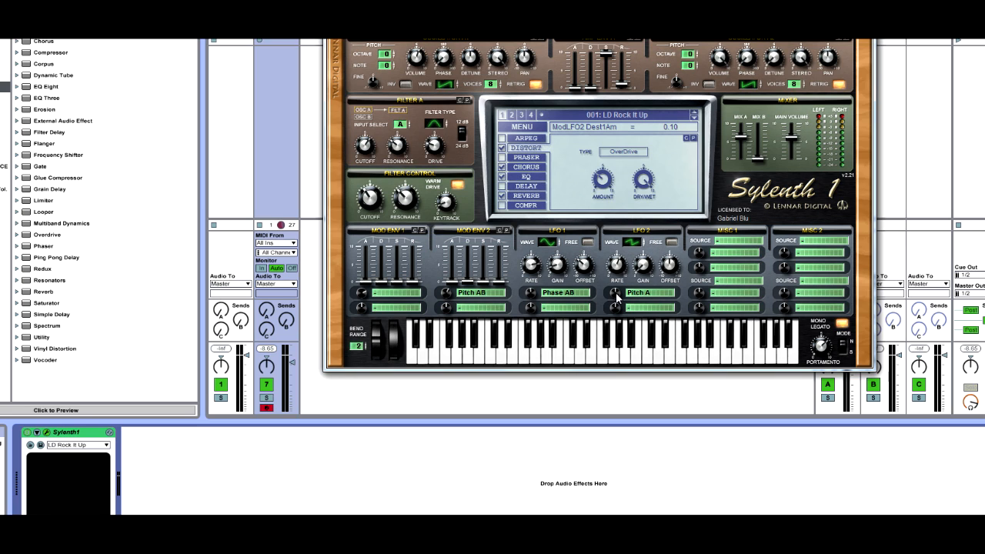
- Reset LFO 2 to a Sine wave with no modulation destination and an amount of 0.00
{"action": "left_click_drag", "start_coordinate": [632, 239], "coordinate": [656, 159]}
{"action": "left_click_drag", "start_coordinate": [632, 242], "coordinate": [641, 503]}
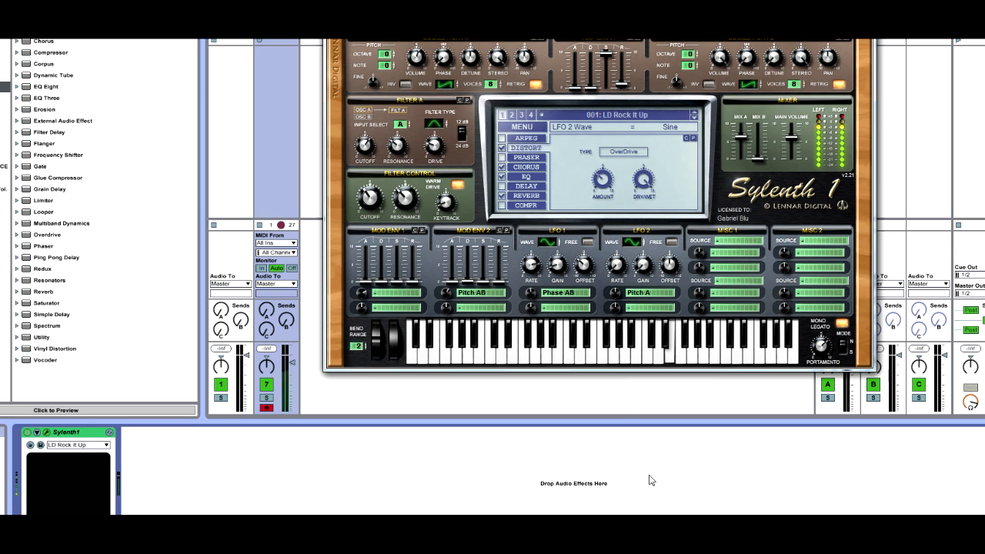
{"action": "left_click", "coordinate": [645, 293]}
{"action": "left_click", "coordinate": [655, 305]}
{"action": "left_click", "coordinate": [627, 293]}
{"action": "left_click", "coordinate": [621, 292]}
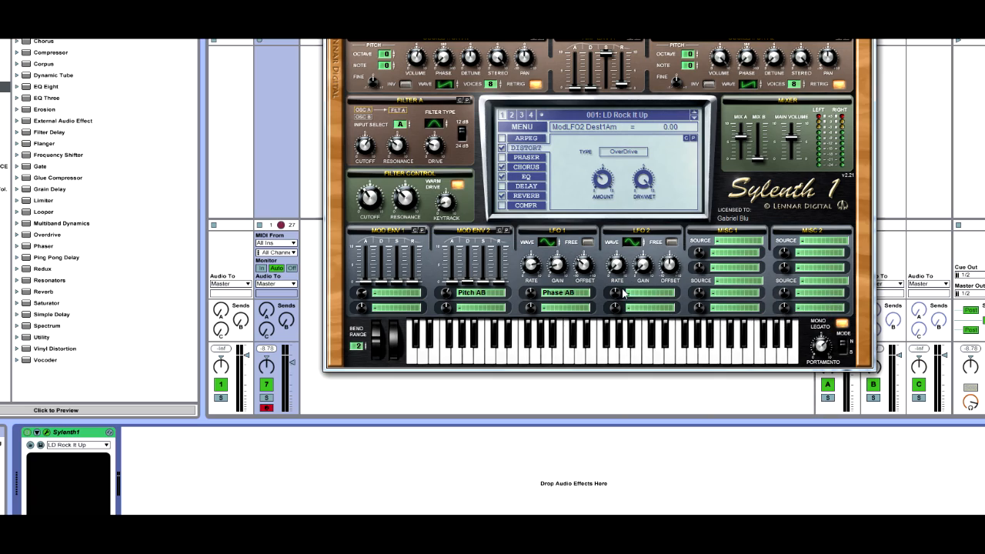
{"action": "left_click_drag", "start_coordinate": [712, 5], "coordinate": [641, 51]}
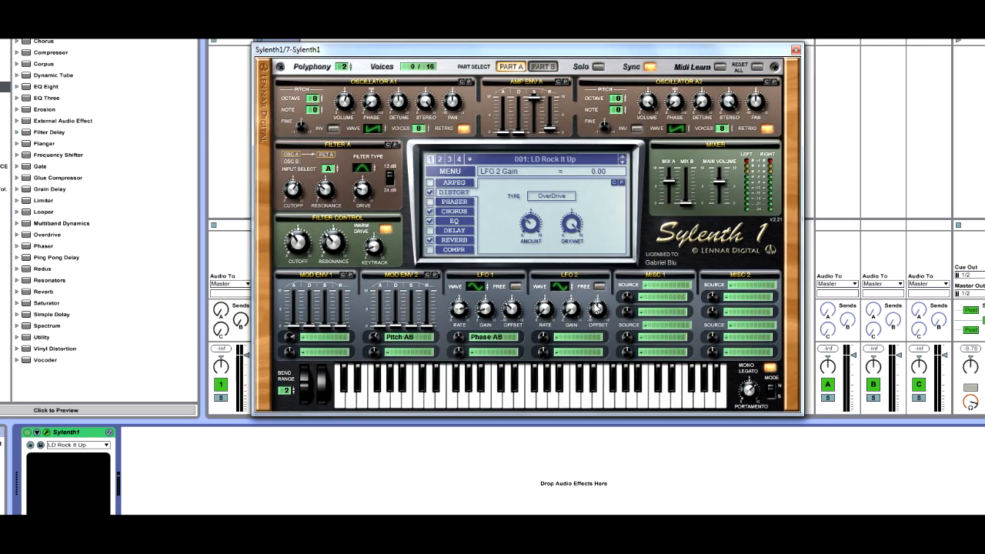
- Examine the distortion and chorus effect settings, keeping OverDrive as the distortion type
{"action": "left_click", "coordinate": [456, 202]}
{"action": "left_click", "coordinate": [457, 192]}
{"action": "left_click", "coordinate": [551, 195]}
{"action": "left_click", "coordinate": [539, 203]}
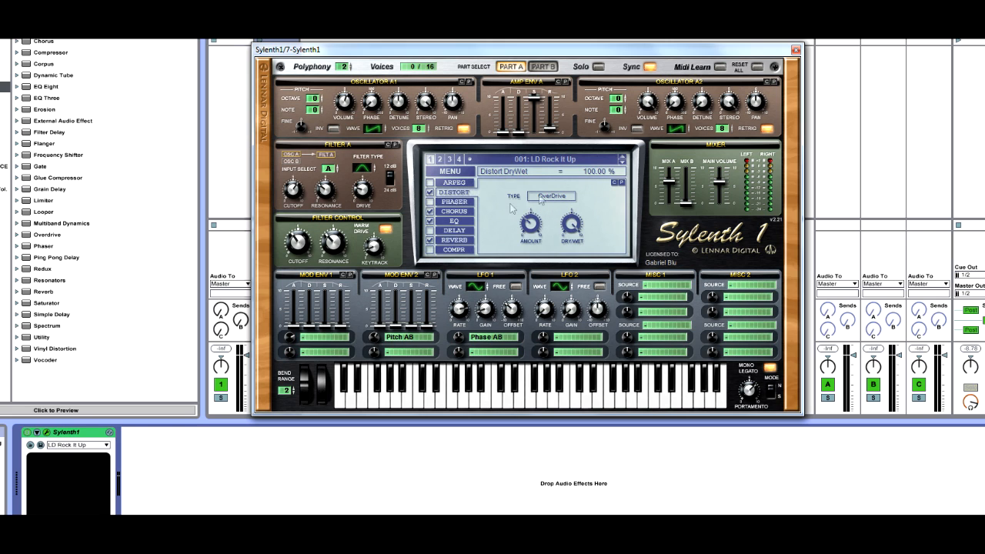
{"action": "left_click", "coordinate": [450, 211]}
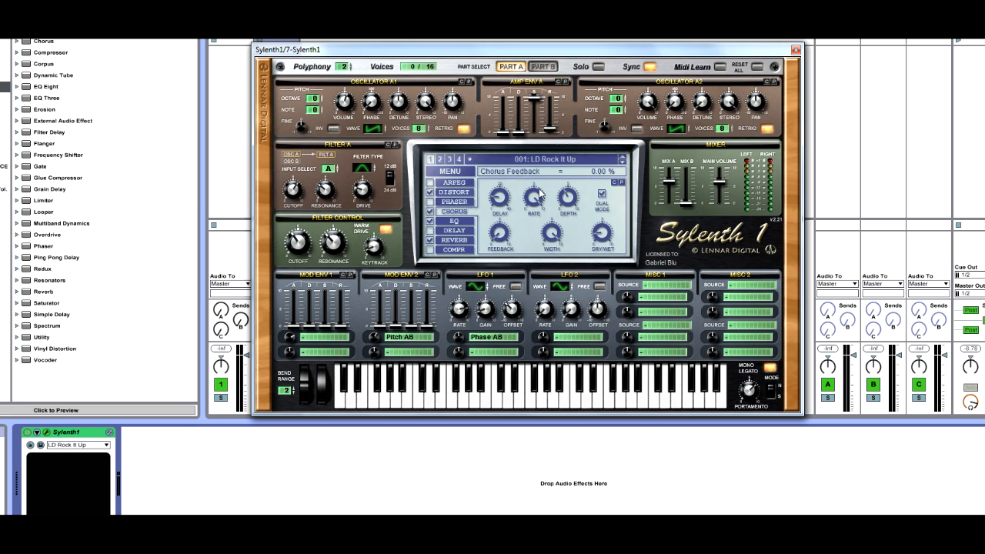
{"action": "mouse_move", "coordinate": [503, 240]}
{"action": "left_mouse_down"}
{"action": "mouse_move", "coordinate": [496, 245]}
{"action": "mouse_move", "coordinate": [515, 201]}
{"action": "mouse_move", "coordinate": [496, 245]}
{"action": "mouse_move", "coordinate": [516, 193]}
{"action": "mouse_move", "coordinate": [505, 244]}
{"action": "left_mouse_up"}
- Examine the EQ effect's bass, bass frequency, treble and treble frequency settings
{"action": "left_click", "coordinate": [464, 221]}
{"action": "left_click", "coordinate": [499, 224]}
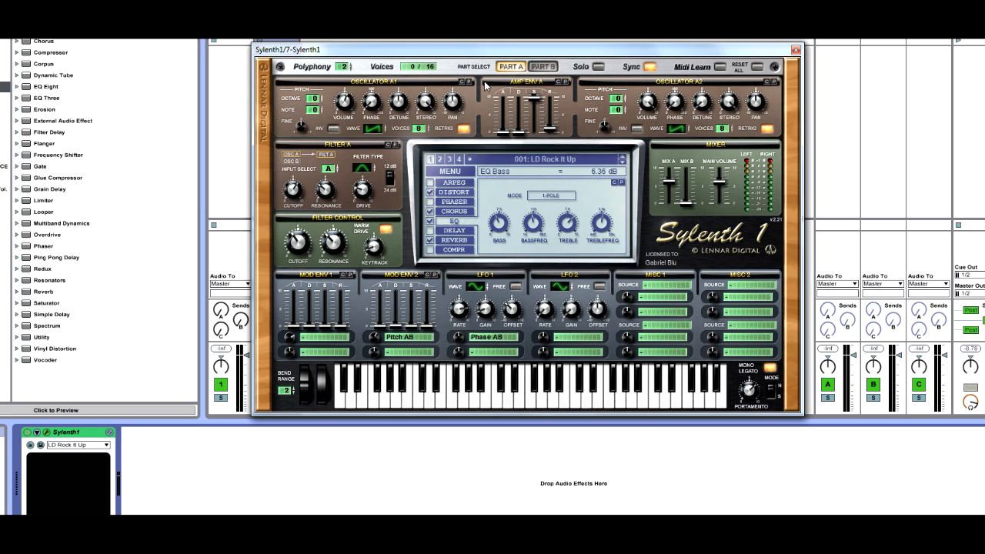
{"action": "left_click", "coordinate": [533, 225]}
{"action": "left_click_drag", "start_coordinate": [532, 223], "coordinate": [533, 226]}
{"action": "left_click", "coordinate": [601, 223]}
{"action": "left_click", "coordinate": [568, 224]}
{"action": "left_click", "coordinate": [506, 222]}
{"action": "left_click", "coordinate": [533, 223]}
{"action": "left_click", "coordinate": [567, 222]}
{"action": "left_click", "coordinate": [600, 221]}
- Add a Spectrum analyzer after the synth with its display expanded, and check the EQ's treble controls against it
{"action": "left_click_drag", "start_coordinate": [51, 327], "coordinate": [169, 470]}
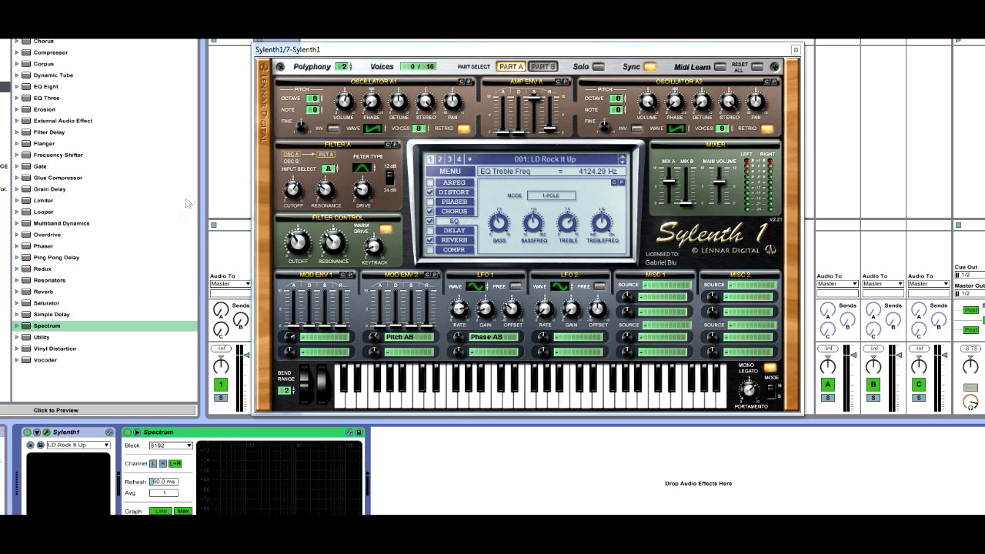
{"action": "left_click", "coordinate": [137, 433]}
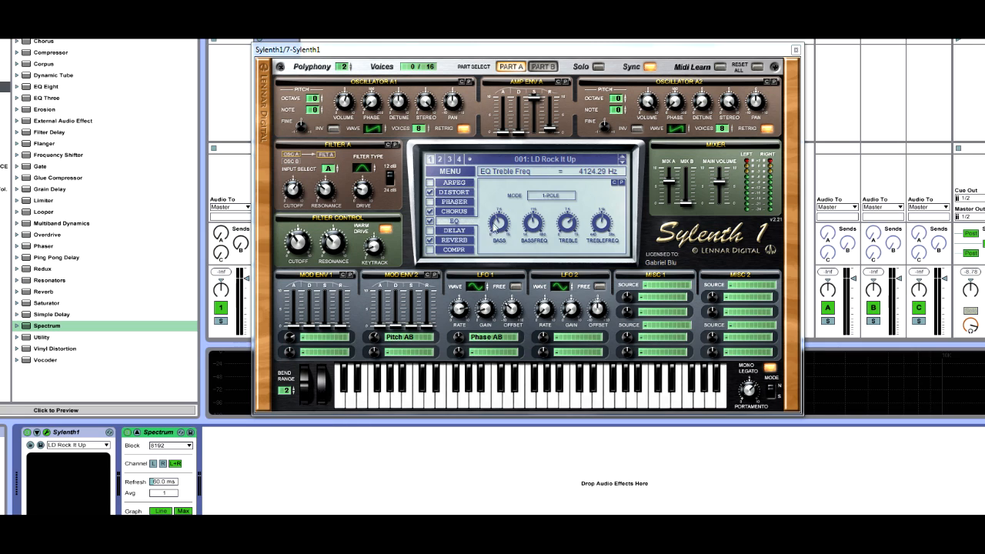
{"action": "left_click", "coordinate": [570, 225]}
{"action": "left_click", "coordinate": [603, 229]}
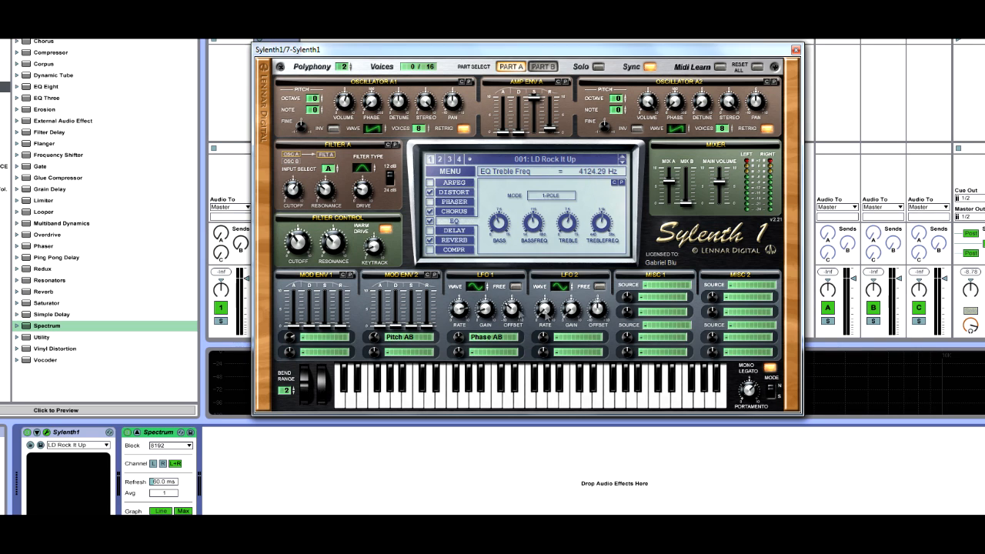
- Open the reverb effect's settings and examine its dry/wet, predelay and damp values
{"action": "left_click", "coordinate": [459, 240]}
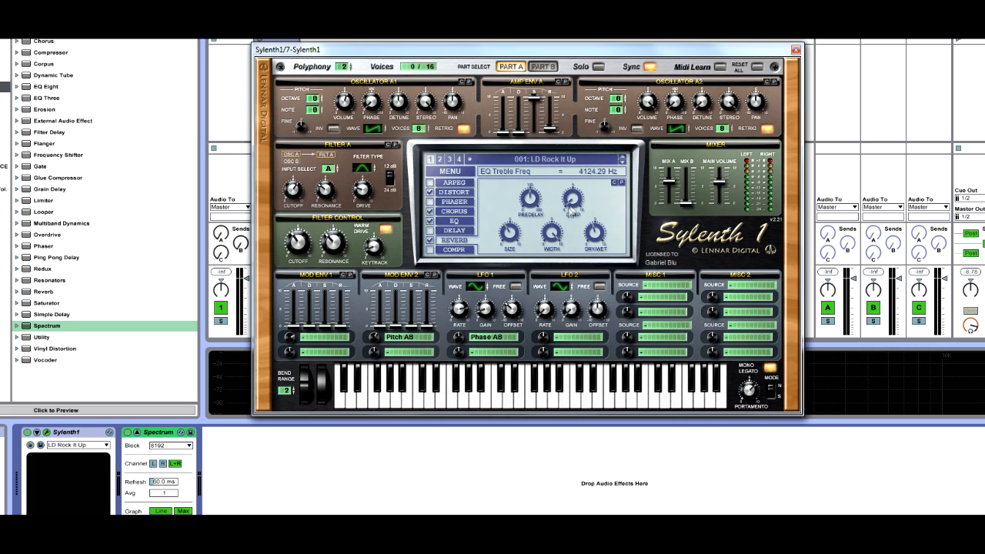
{"action": "left_click", "coordinate": [597, 243]}
{"action": "left_click", "coordinate": [539, 197]}
{"action": "left_click", "coordinate": [579, 202]}
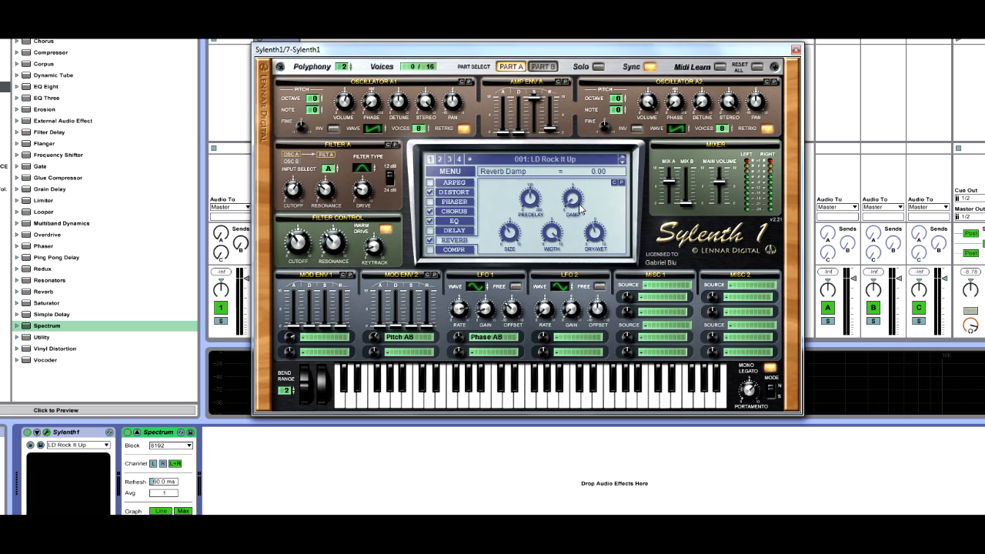
- Audition the reverb damp at 7.19 and 0.00, and leave it at a low setting just above zero
{"action": "left_click_drag", "start_coordinate": [578, 209], "coordinate": [573, 185]}
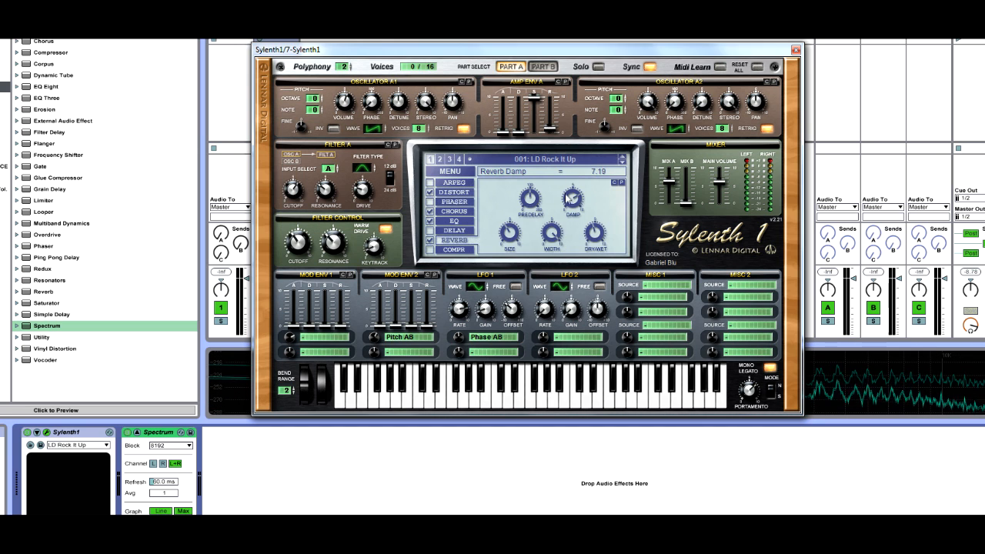
{"action": "left_click_drag", "start_coordinate": [574, 185], "coordinate": [568, 236]}
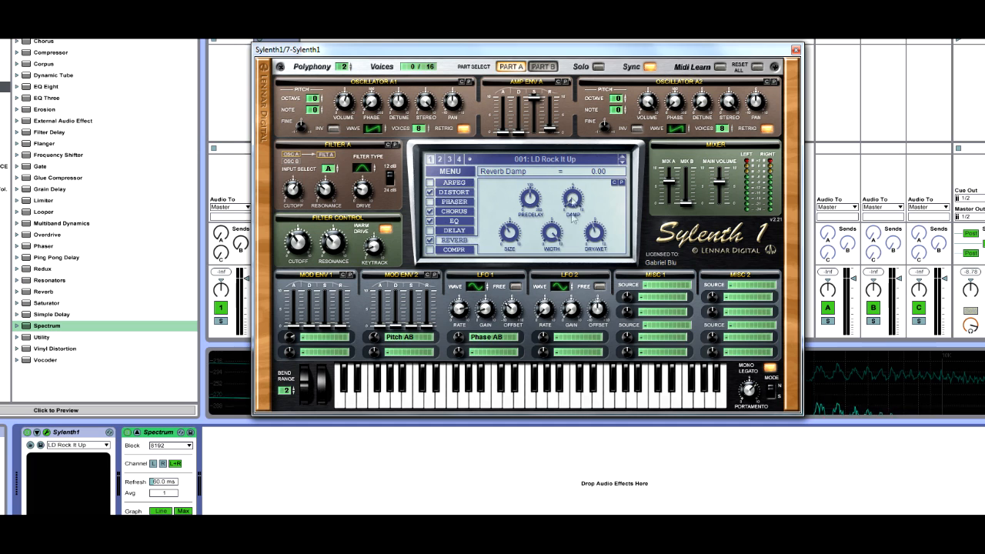
{"action": "left_click_drag", "start_coordinate": [575, 202], "coordinate": [576, 195]}
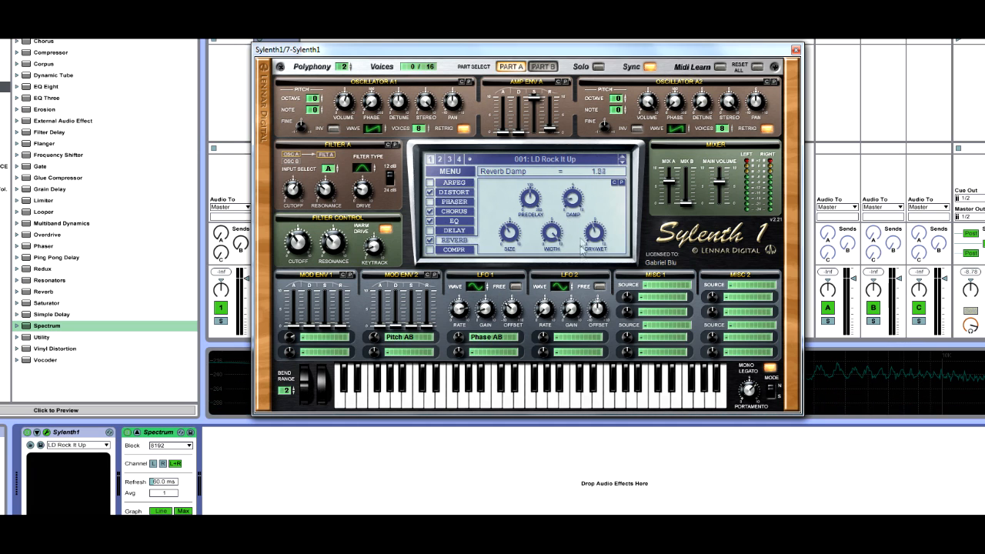
- Examine the reverb's size, dry/wet and width settings, keeping the width at 100%
{"action": "left_click", "coordinate": [505, 236]}
{"action": "left_click_drag", "start_coordinate": [501, 232], "coordinate": [496, 287]}
{"action": "left_click", "coordinate": [596, 228]}
{"action": "mouse_move", "coordinate": [548, 236]}
{"action": "left_mouse_down"}
{"action": "mouse_move", "coordinate": [565, 153]}
{"action": "mouse_move", "coordinate": [549, 217]}
{"action": "mouse_move", "coordinate": [554, 243]}
{"action": "left_mouse_up"}
{"action": "left_click_drag", "start_coordinate": [564, 240], "coordinate": [578, 146]}
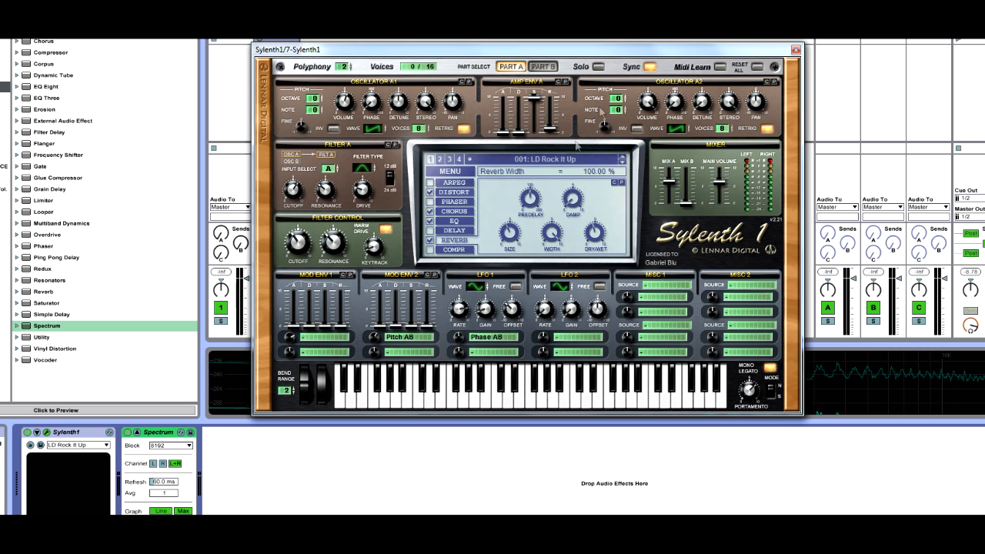
- Check the mixer's Mix B and main volume levels and the portamento mode, keeping Mix B at 0.00
{"action": "mouse_move", "coordinate": [686, 203]}
{"action": "left_mouse_down"}
{"action": "mouse_move", "coordinate": [693, 163]}
{"action": "mouse_move", "coordinate": [692, 231]}
{"action": "mouse_move", "coordinate": [689, 189]}
{"action": "mouse_move", "coordinate": [701, 173]}
{"action": "mouse_move", "coordinate": [671, 208]}
{"action": "left_mouse_up"}
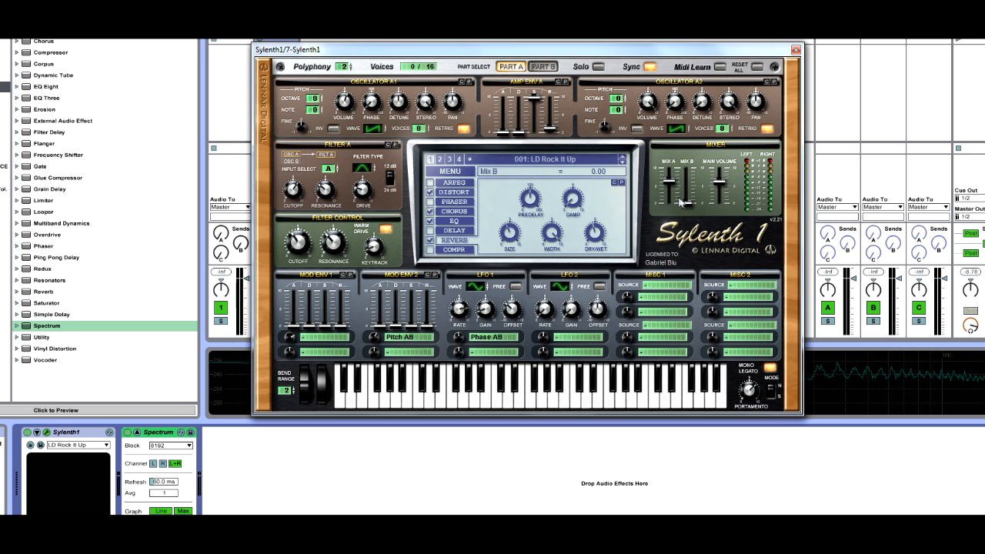
{"action": "left_click", "coordinate": [725, 185]}
{"action": "left_click", "coordinate": [770, 390]}
{"action": "left_click_drag", "start_coordinate": [558, 51], "coordinate": [542, 51]}
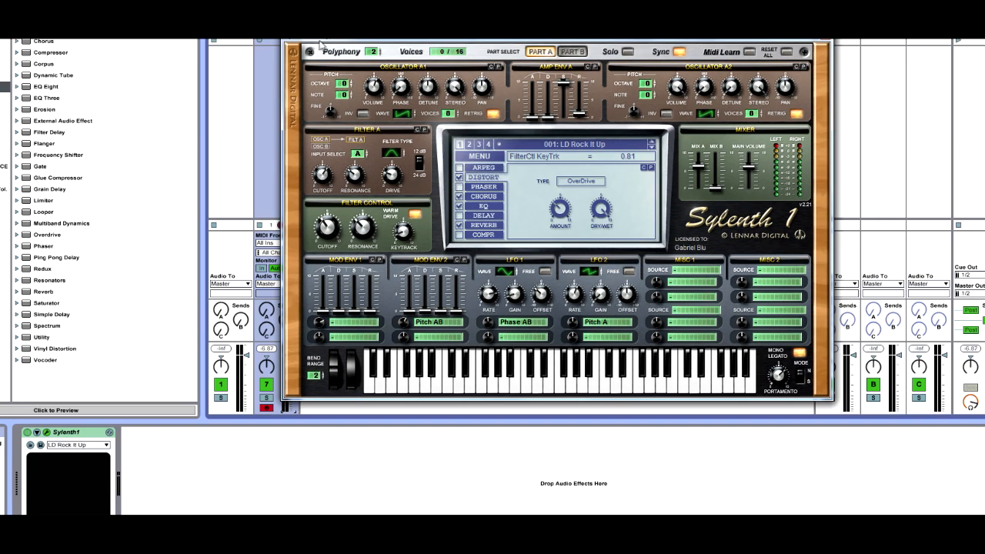
{"action": "left_click_drag", "start_coordinate": [322, 44], "coordinate": [370, 29]}
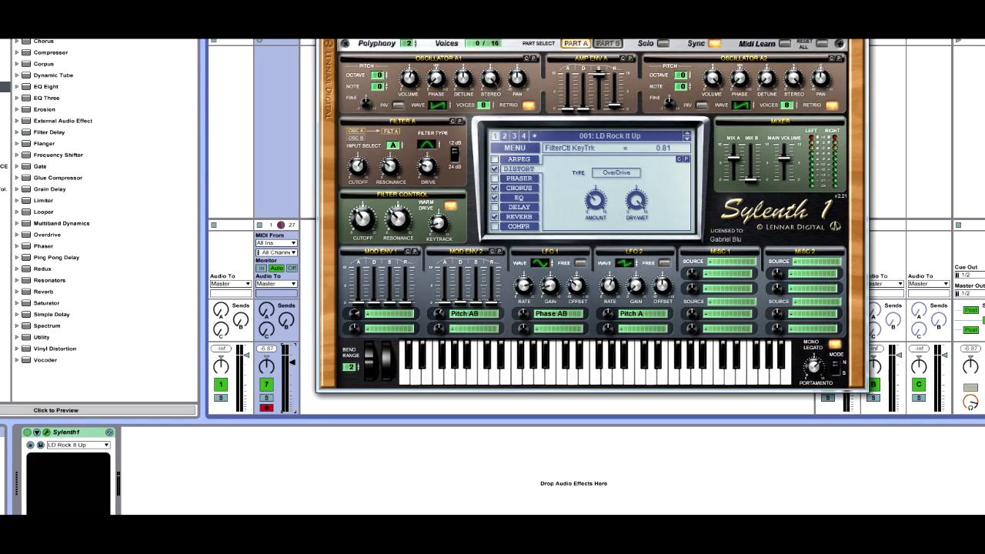